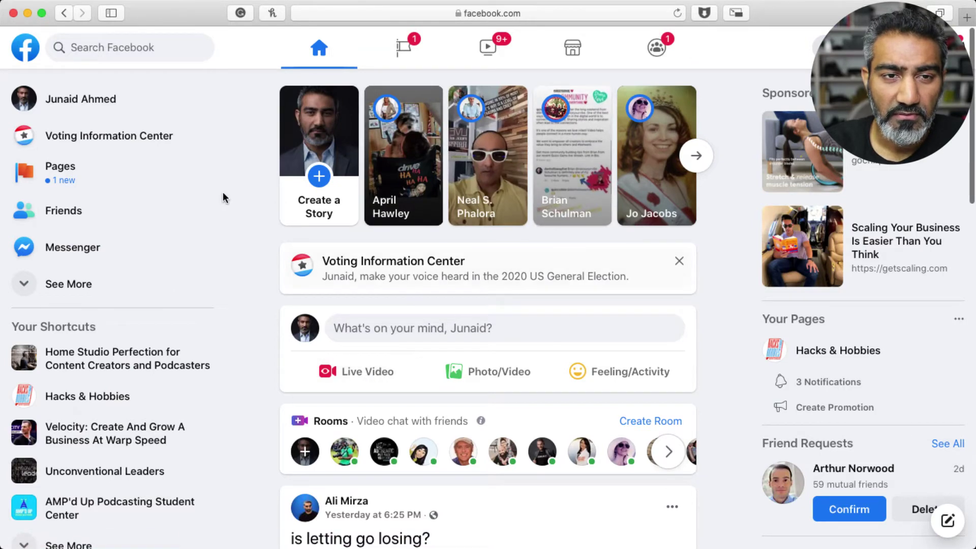
# Start a Facebook live video from the Create Post box
pyautogui.click(349, 375)
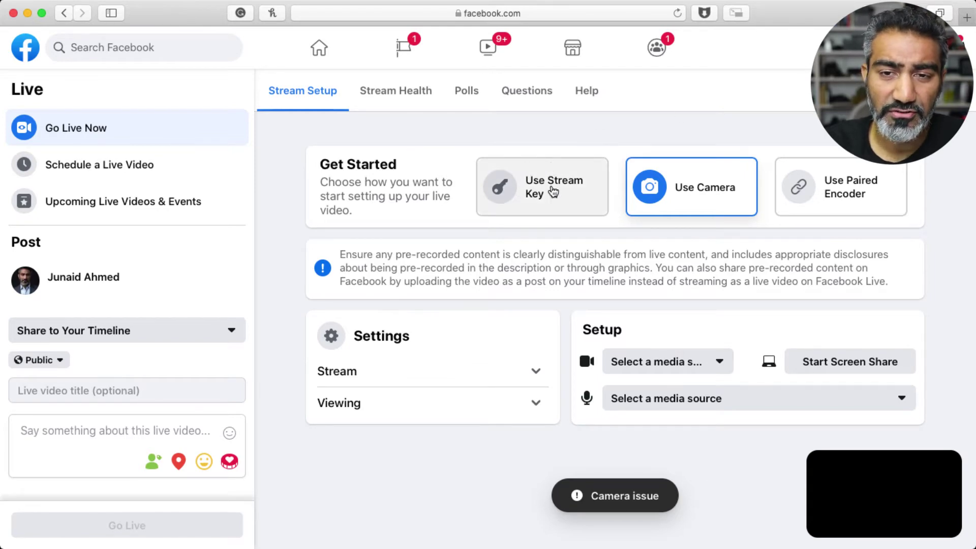
# Switch the live setup to Use Stream Key and select the server URL
pyautogui.click(566, 179)
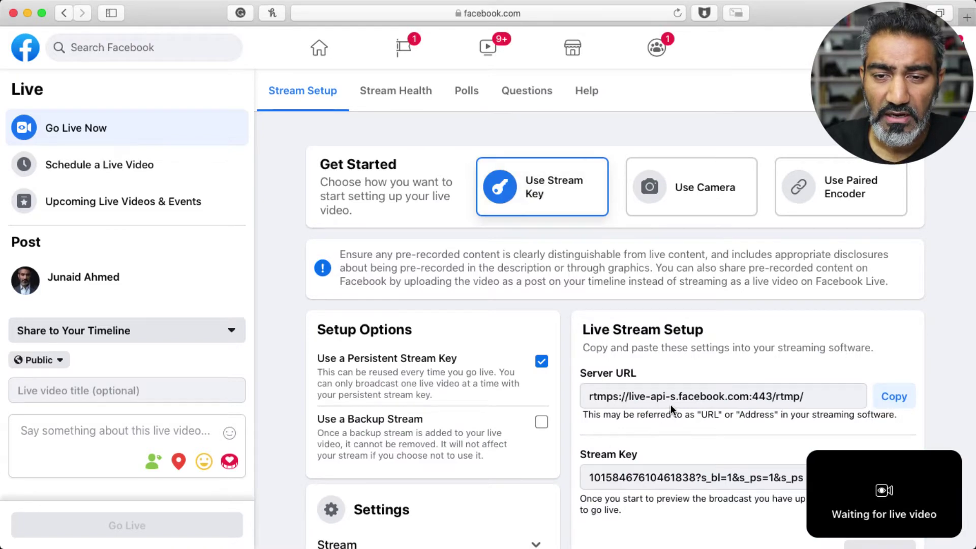
pyautogui.scroll(-3, 670, 404)
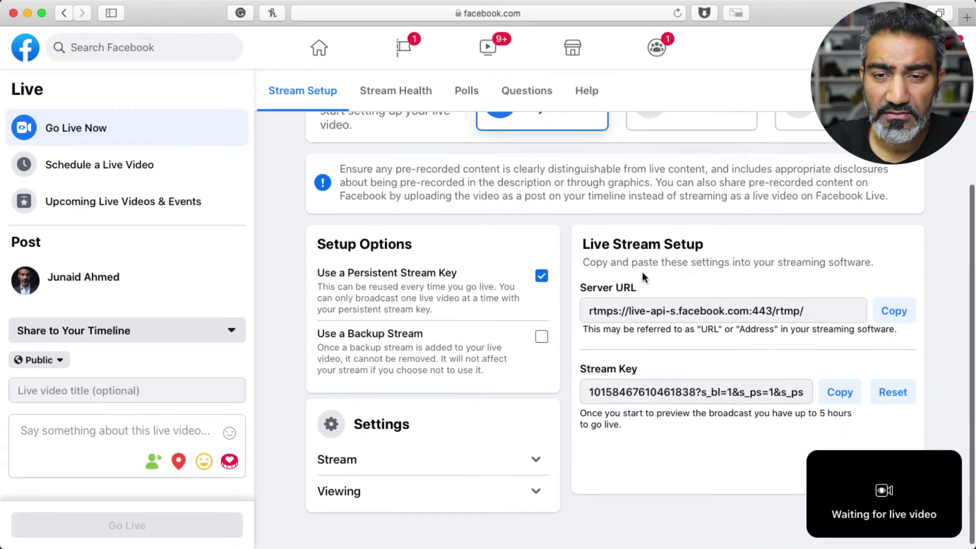
pyautogui.moveTo(589, 312); pyautogui.dragTo(813, 315)
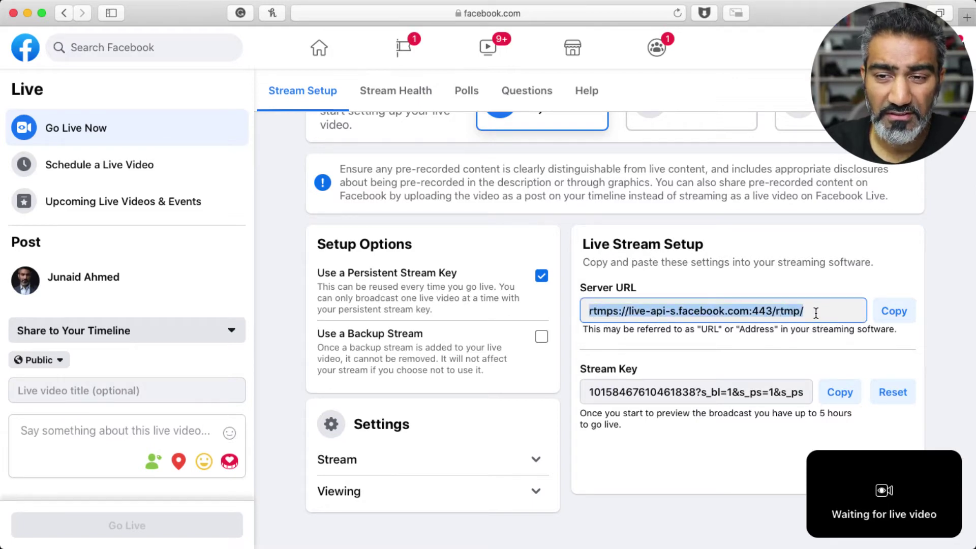
# Reset and copy a new Facebook stream key, then go to ATEM Software Control
pyautogui.click(626, 391)
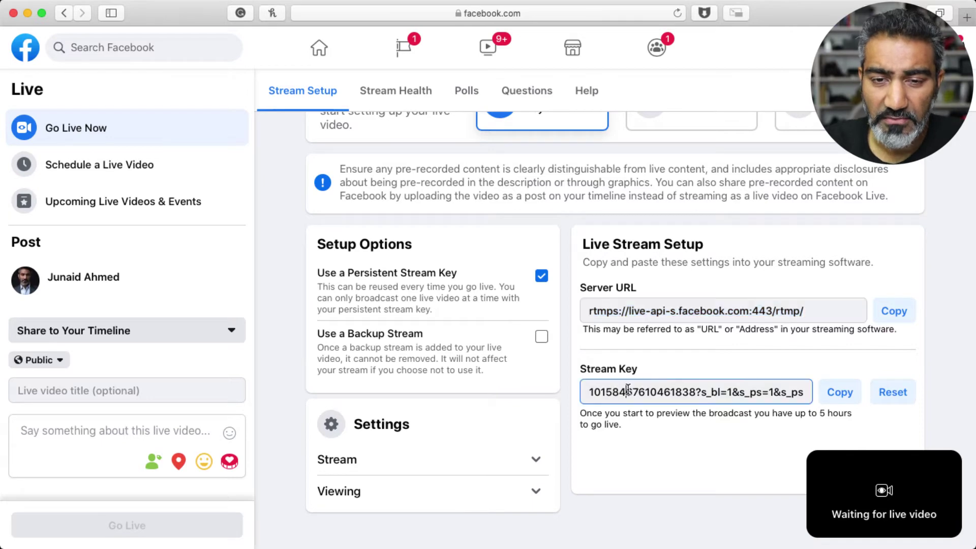
pyautogui.click(895, 393)
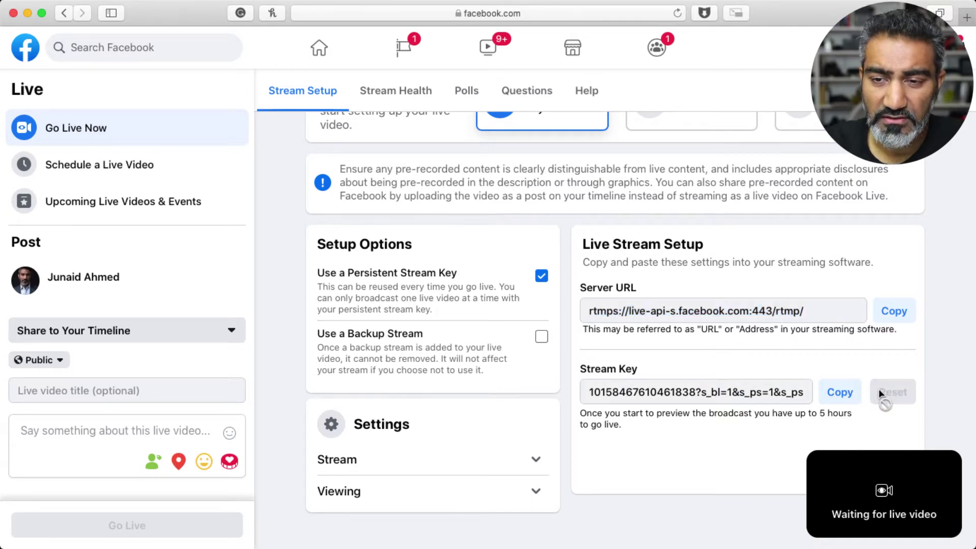
pyautogui.click(839, 393)
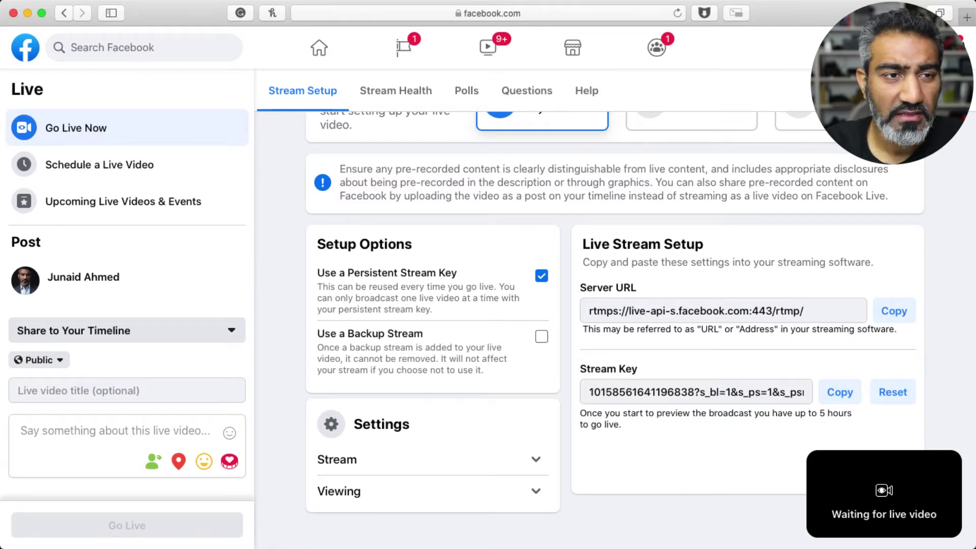
pyautogui.press('super+Tab')
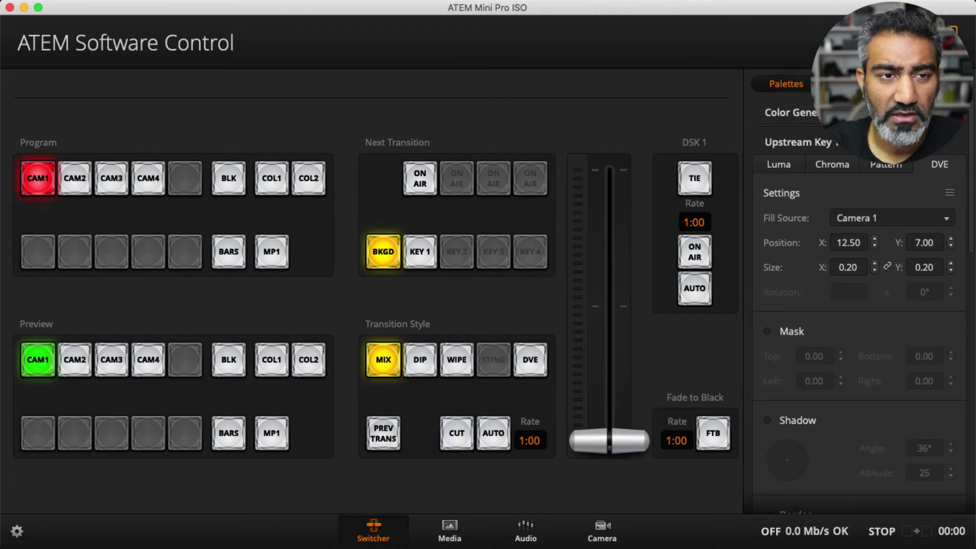
# With platform Facebook, paste the stream key into the Live Stream Key field and go ON AIR
pyautogui.scroll(-10, 794, 141)
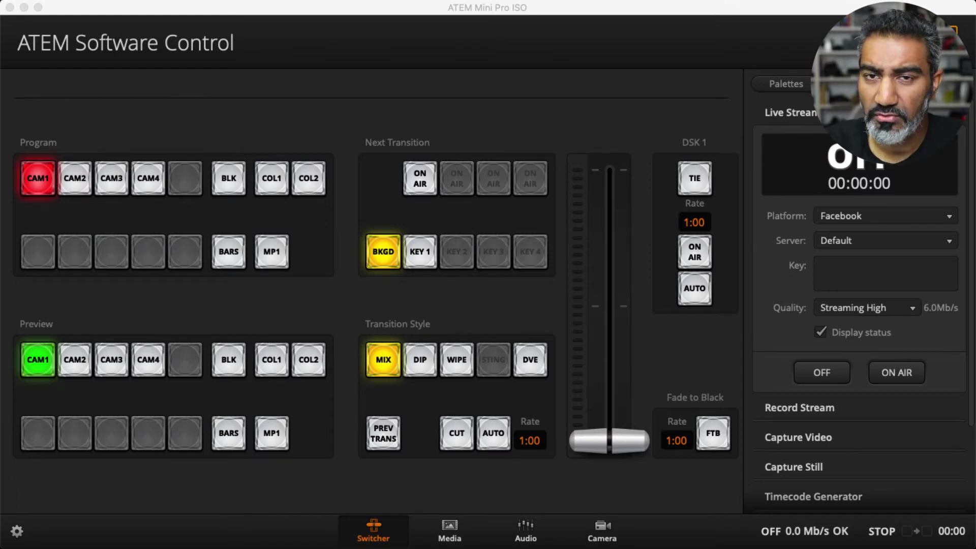
pyautogui.click(695, 8)
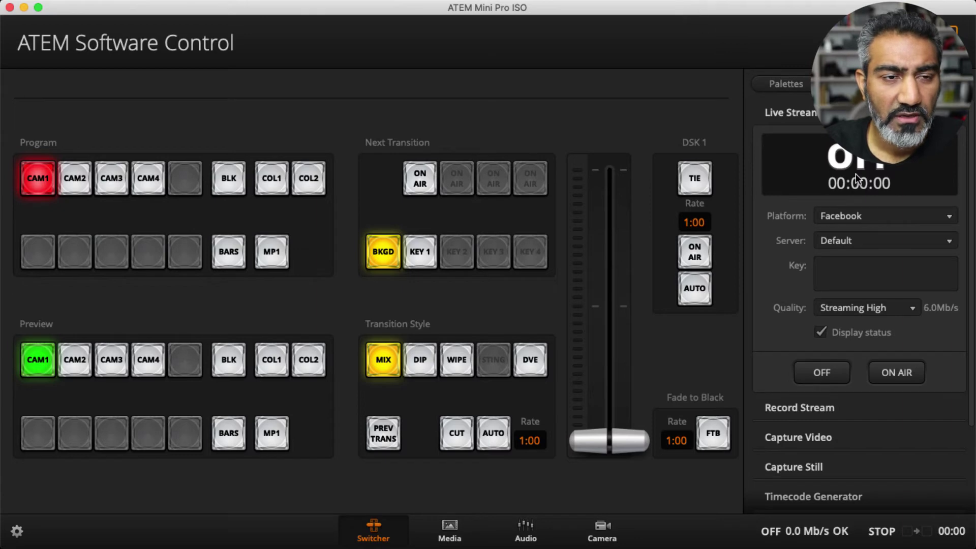
pyautogui.click(847, 215)
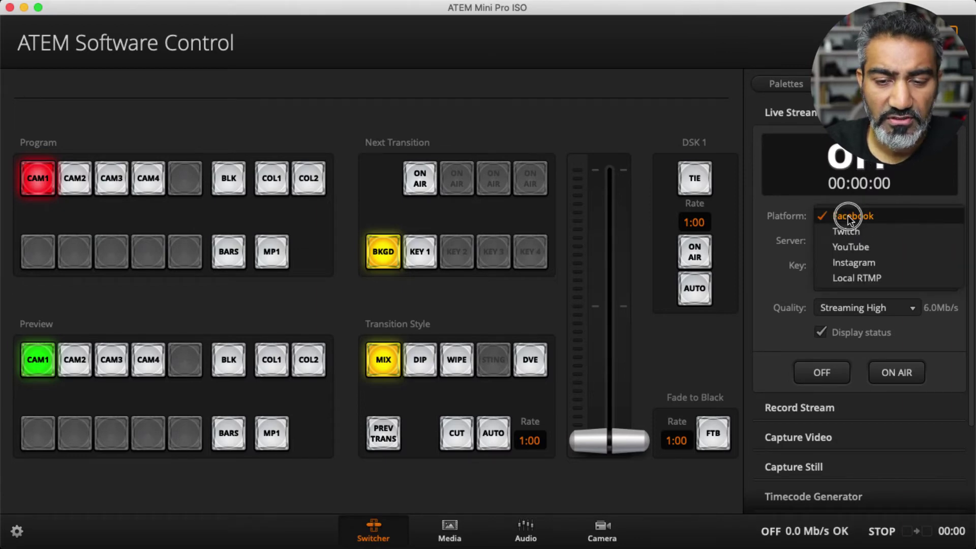
pyautogui.click(847, 215)
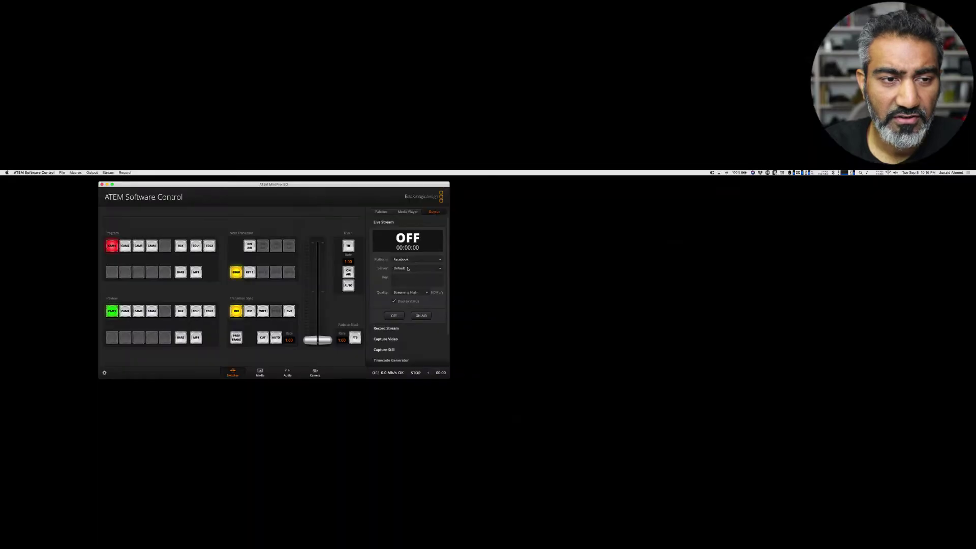
pyautogui.click(845, 278)
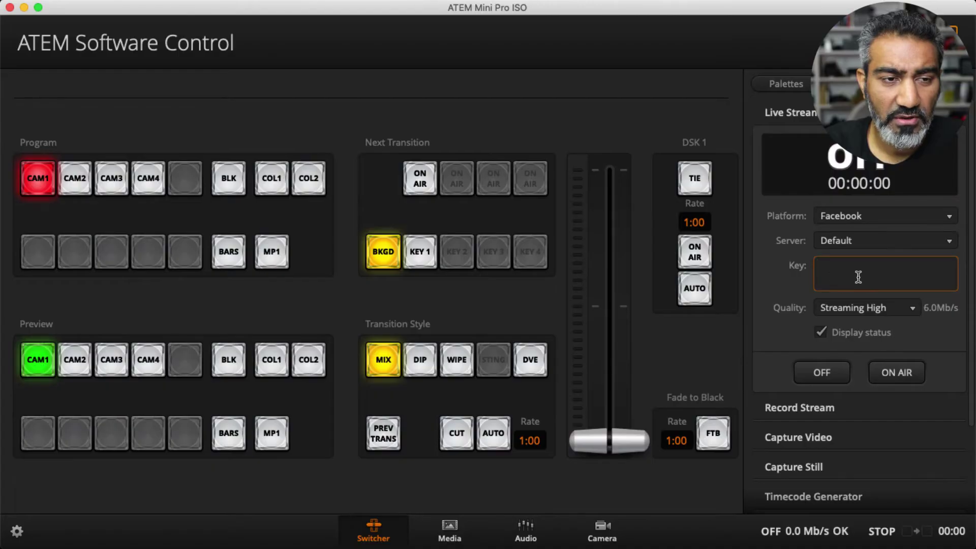
pyautogui.press('super+v')
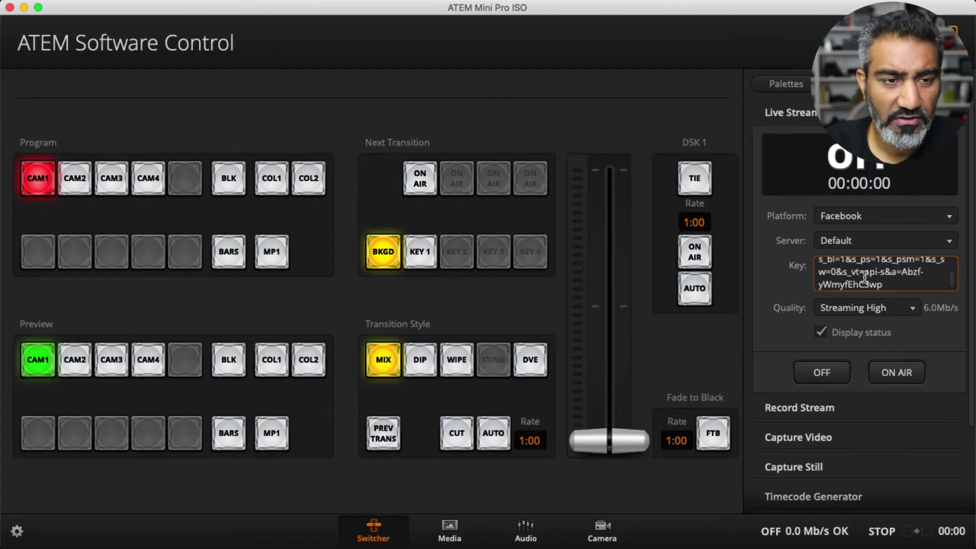
pyautogui.click(892, 376)
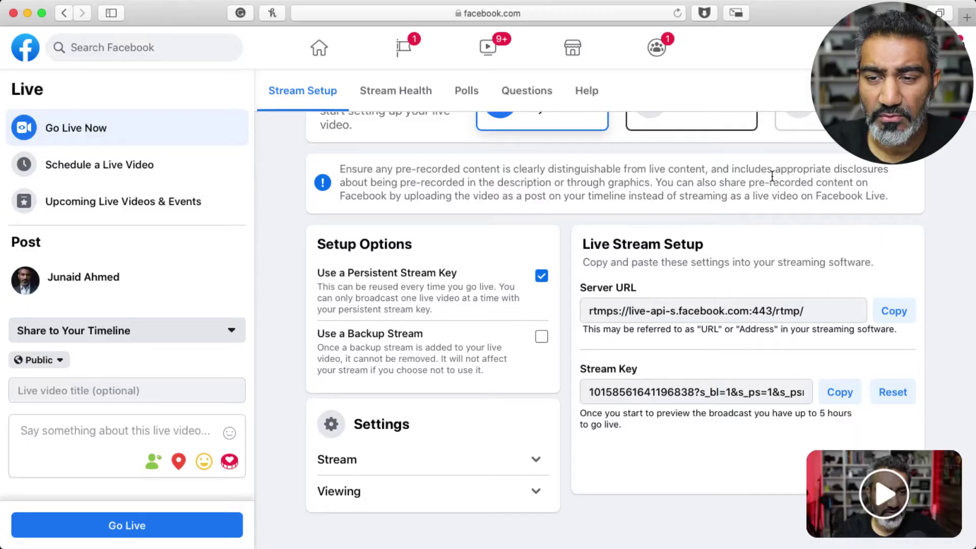
# Check the title, description and incoming 1920×1080 24 fps preview, then review the event log
pyautogui.moveTo(860, 467)
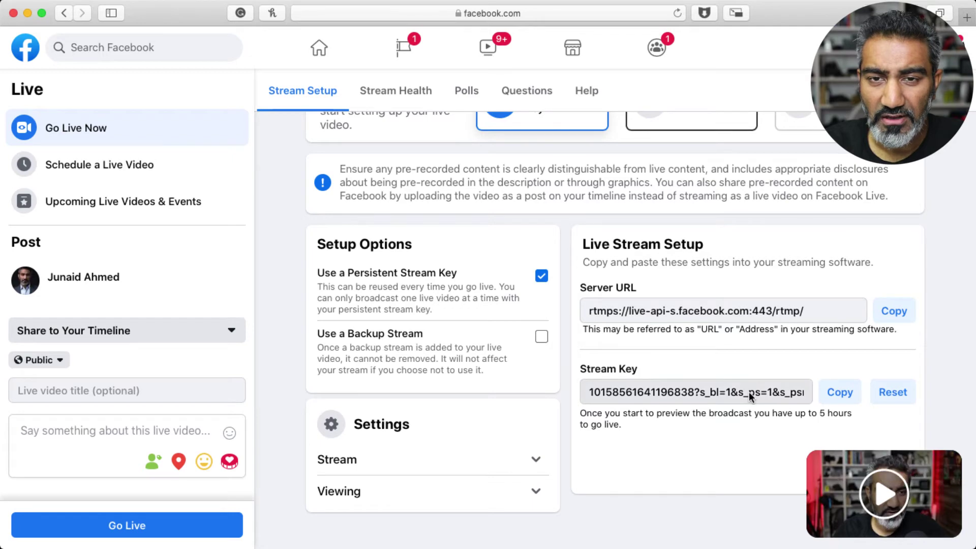
pyautogui.scroll(3, 733, 374)
pyautogui.scroll(-3, 733, 374)
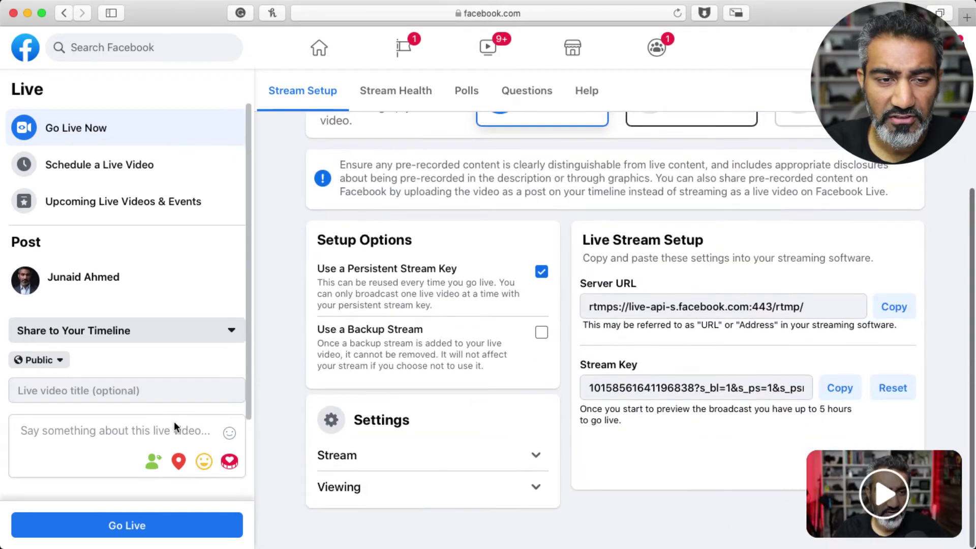
pyautogui.click(143, 396)
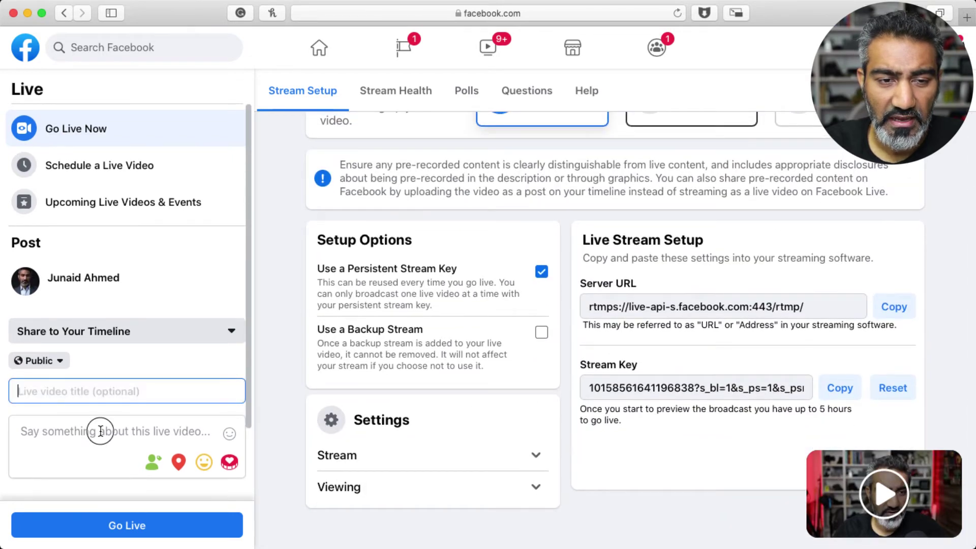
pyautogui.click(121, 432)
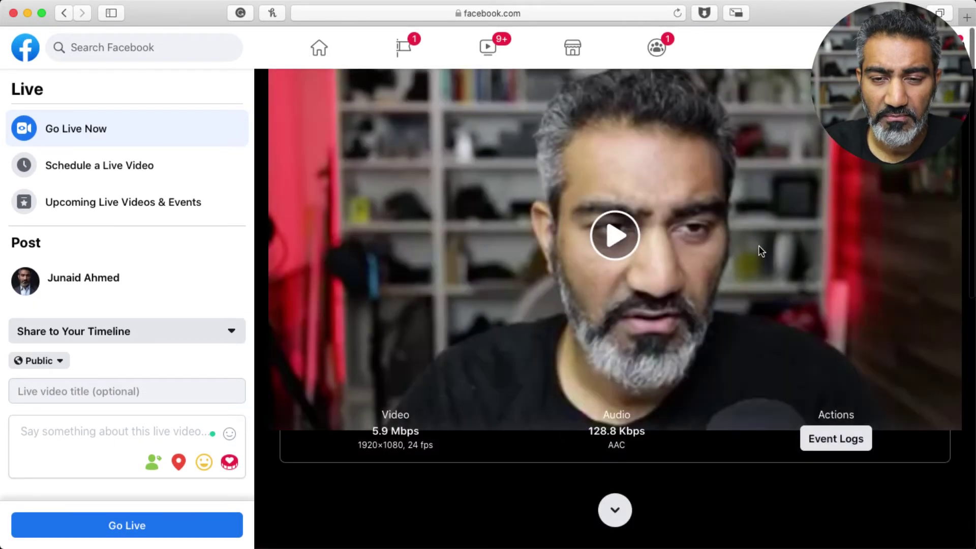
pyautogui.moveTo(358, 446); pyautogui.dragTo(435, 446)
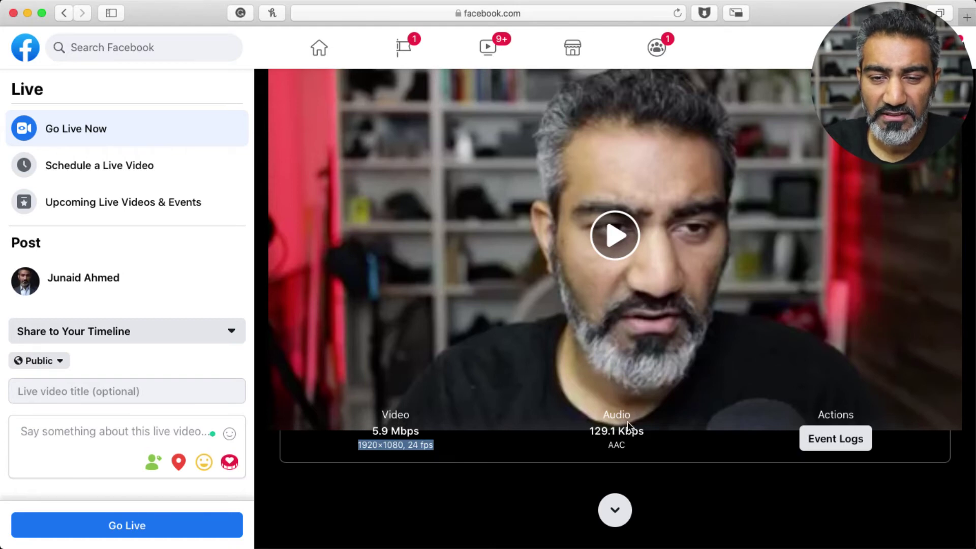
pyautogui.click(829, 451)
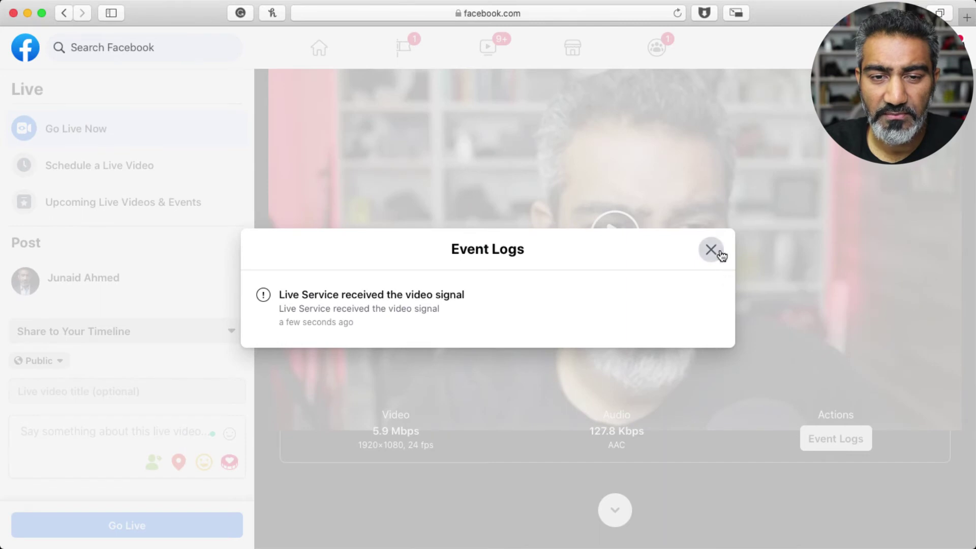
pyautogui.click(721, 255)
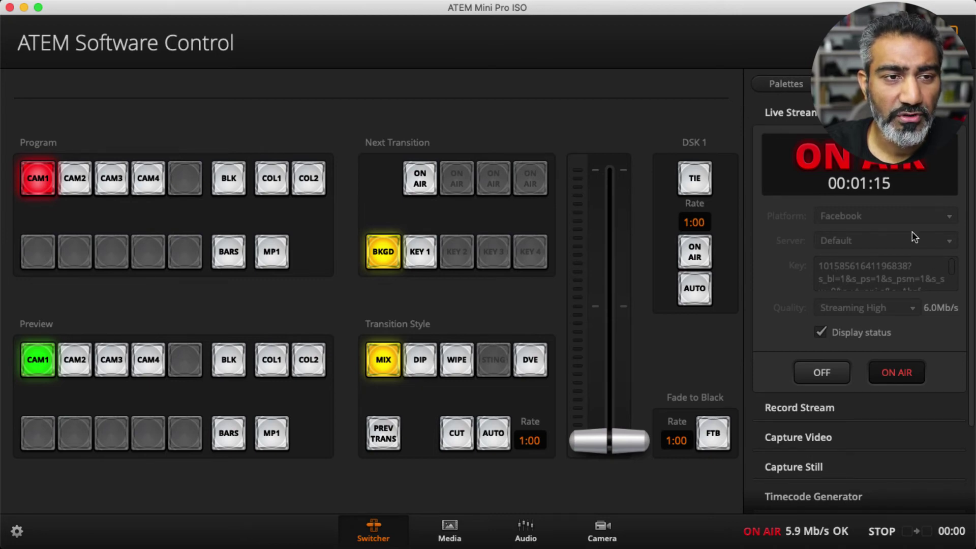
# Collapse and re-expand the Live Stream palette, then return to Facebook's live page
pyautogui.click(812, 117)
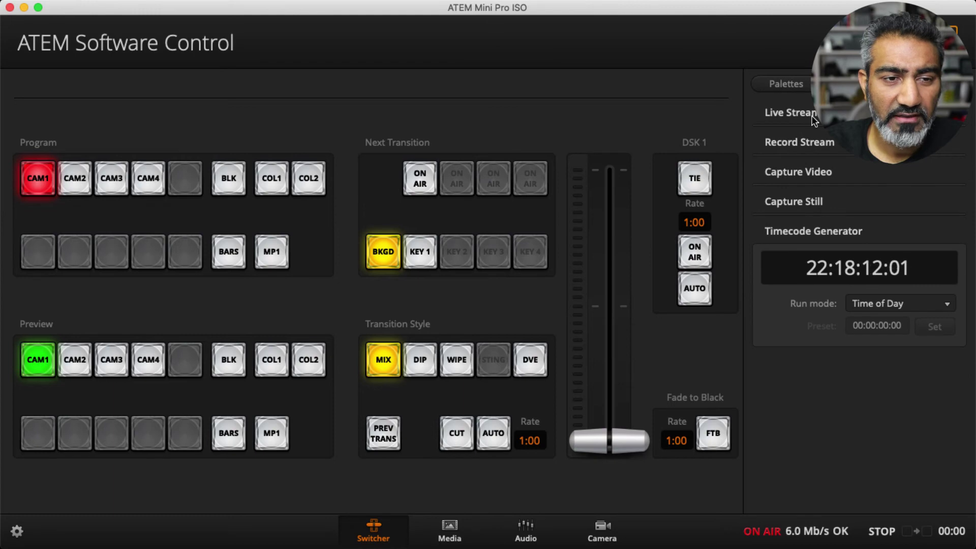
pyautogui.click(812, 117)
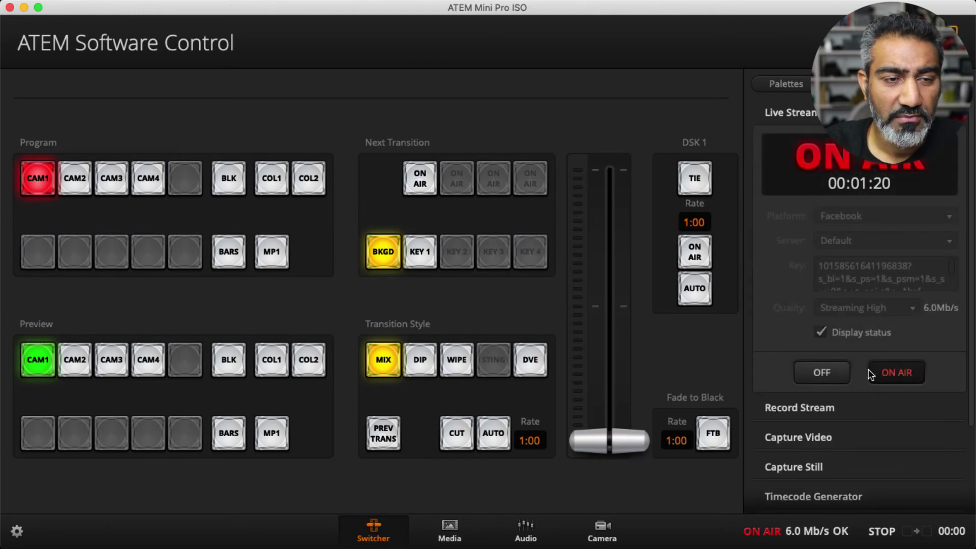
pyautogui.press('super+Tab')
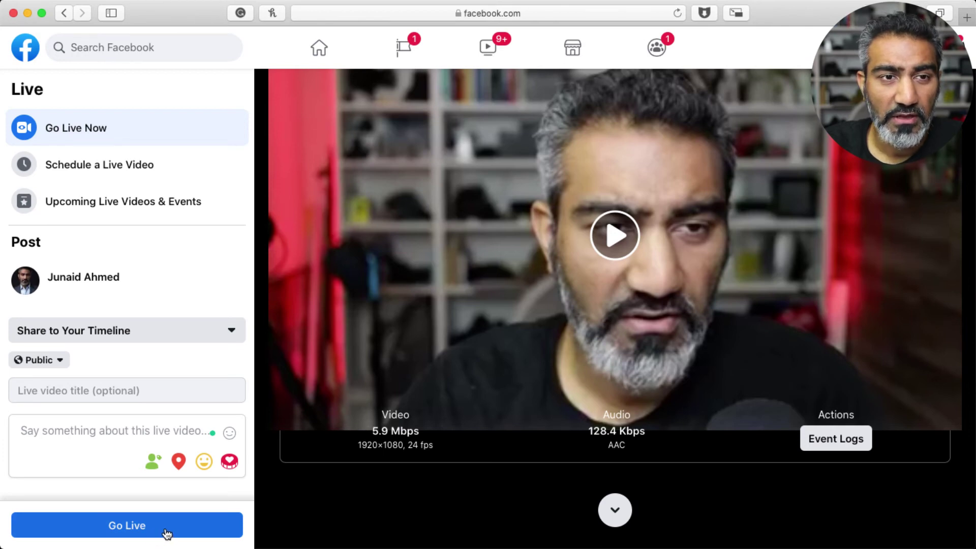
# Switch back to ATEM Software Control, with the stream still ON AIR
pyautogui.press('super+Tab')
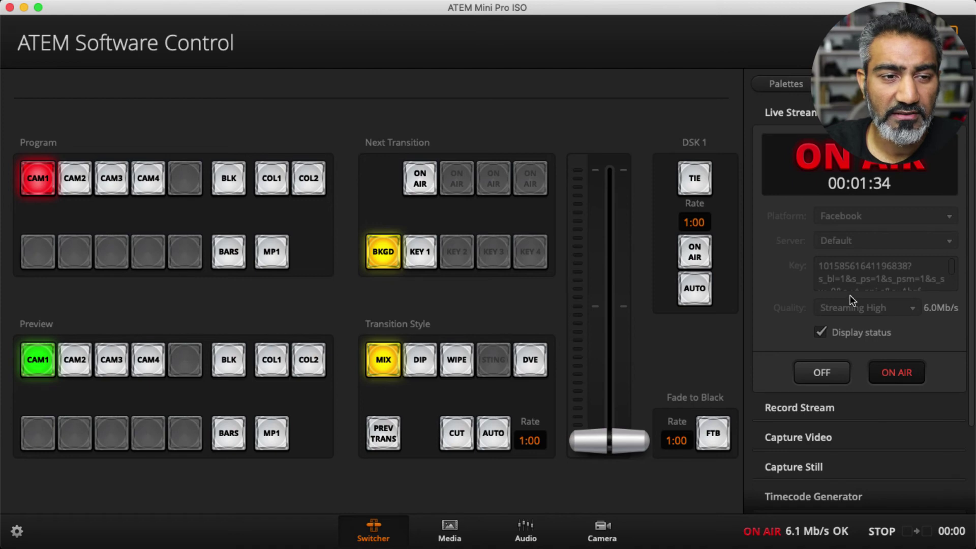
# Expand the Record Stream section and select its filename, TestShow
pyautogui.scroll(-4, 854, 336)
pyautogui.click(818, 300)
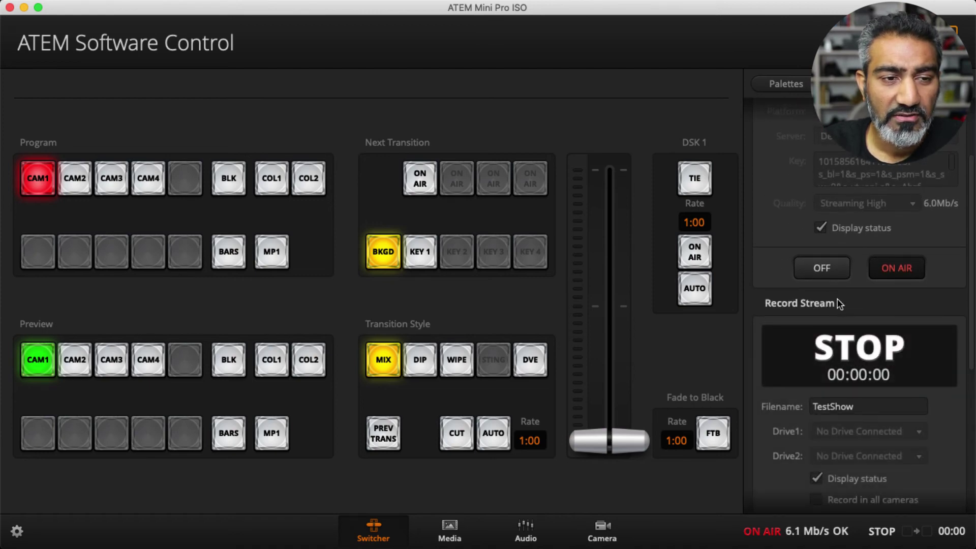
pyautogui.scroll(-5, 862, 305)
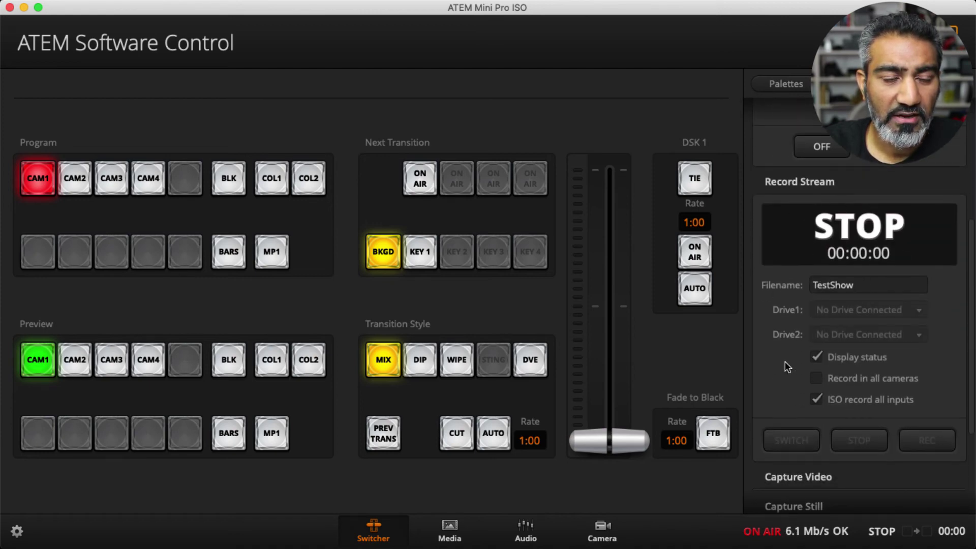
pyautogui.moveTo(871, 289); pyautogui.dragTo(806, 286)
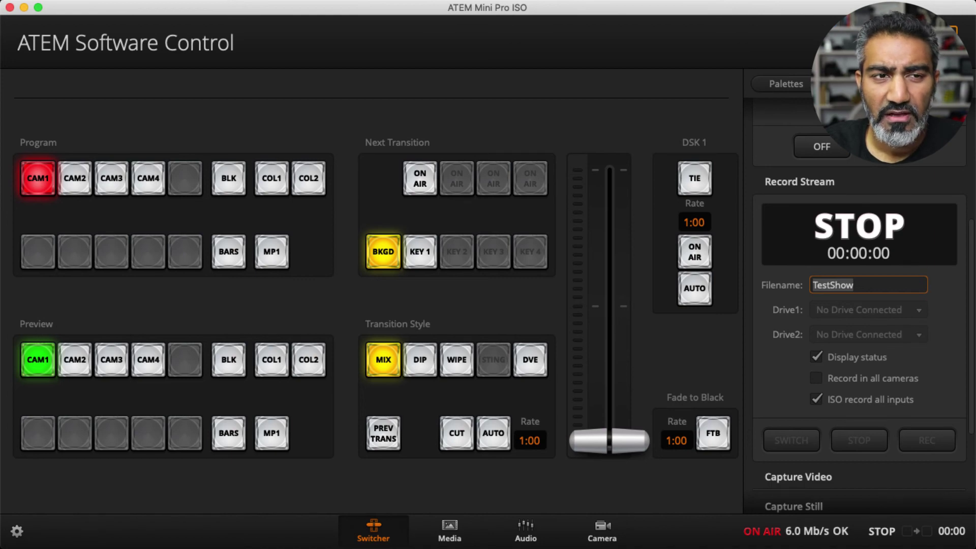
pyautogui.scroll(5, 887, 263)
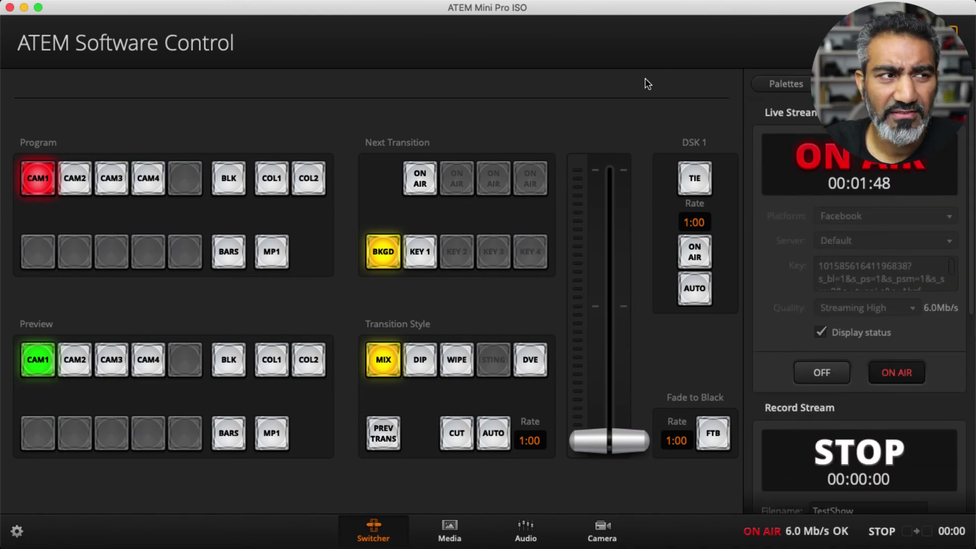